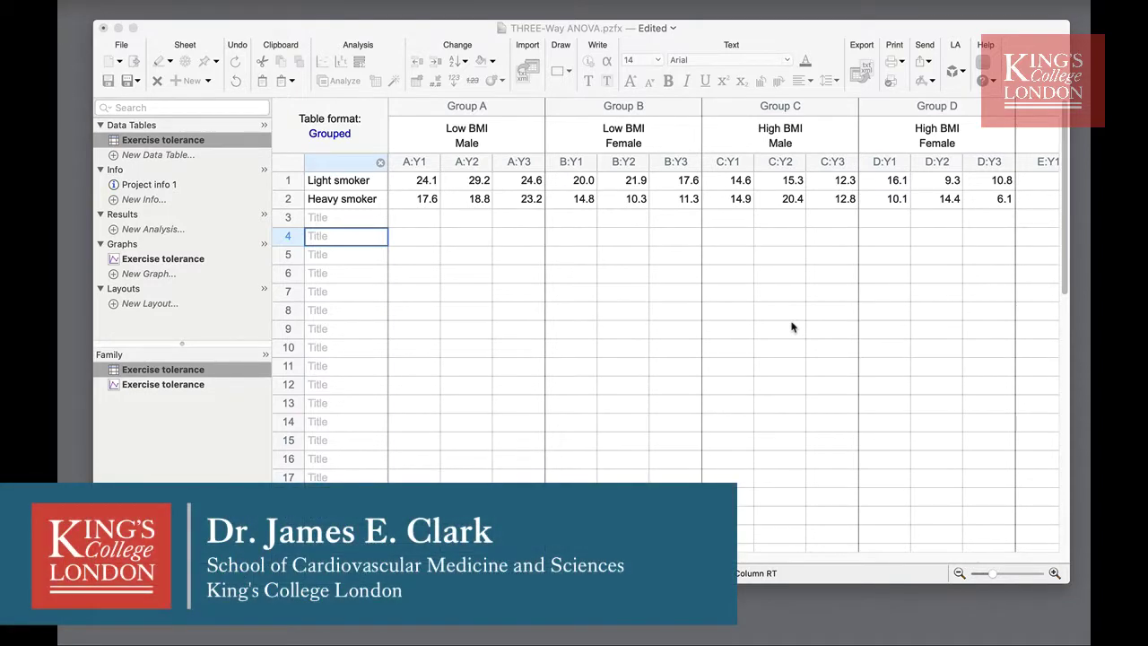
Step: Bring the Prism window to the front to work on the Exercise tolerance project
left_click(1040, 36)
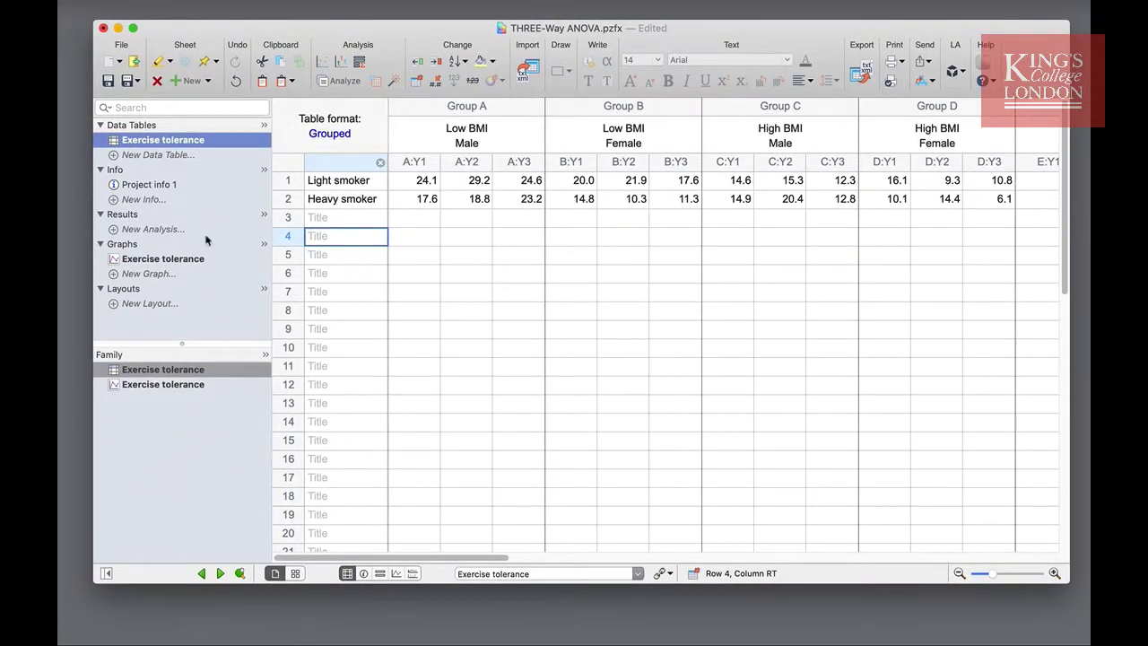
left_click(177, 260)
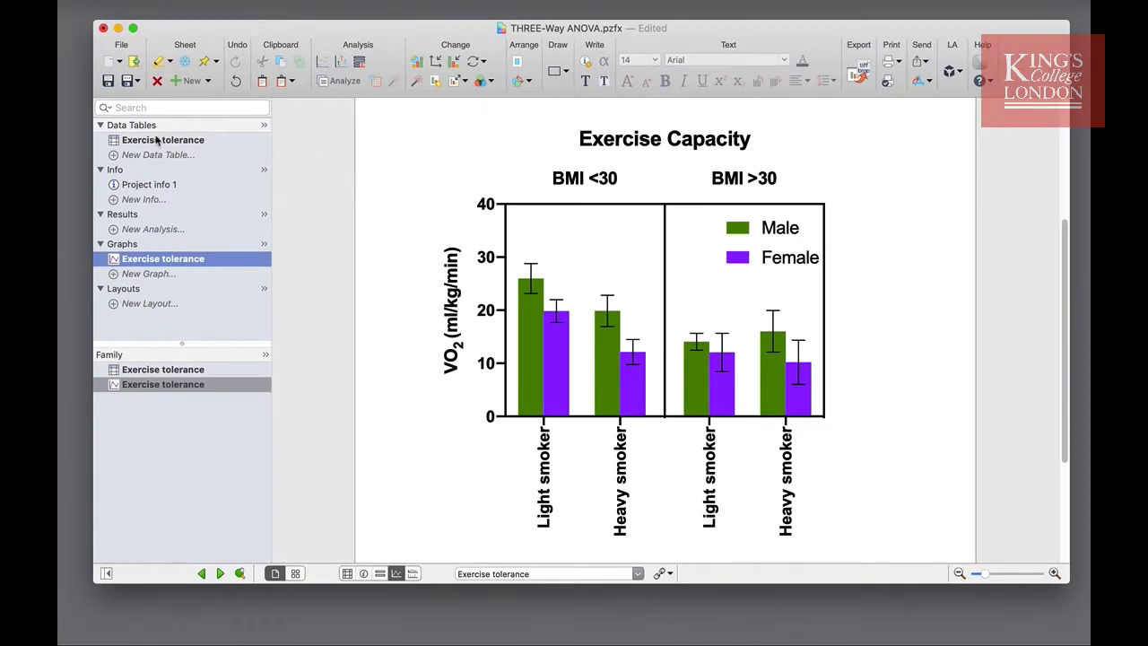
Step: From the Exercise tolerance data table, start a Three-way ANOVA (or mixed model) analysis
left_click(156, 140)
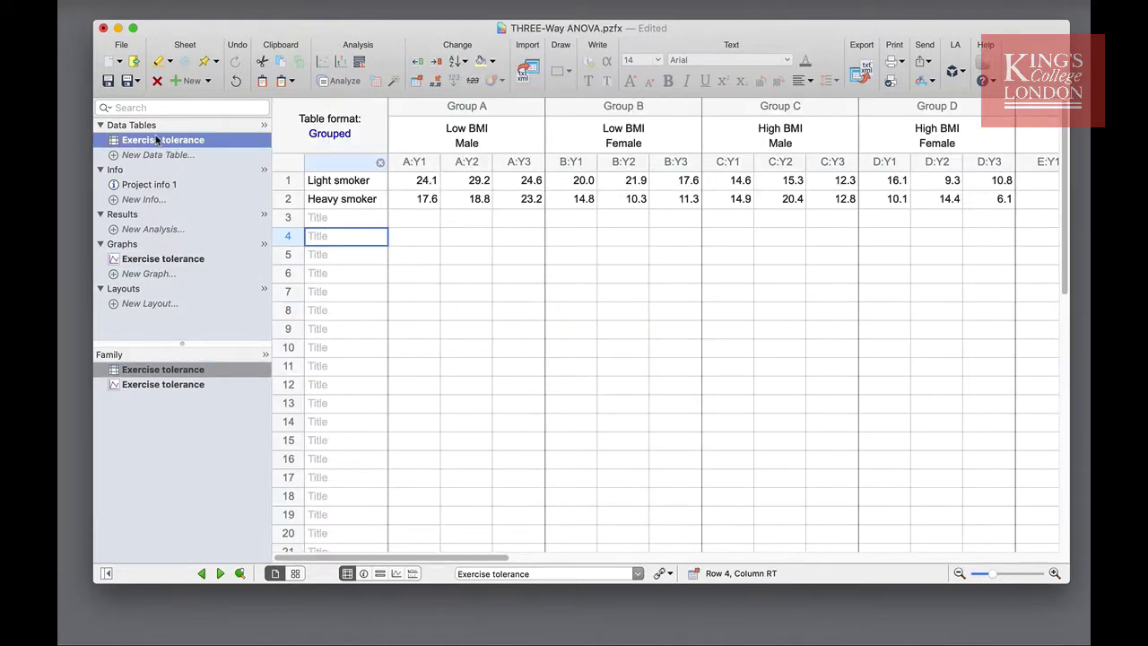
left_click(348, 85)
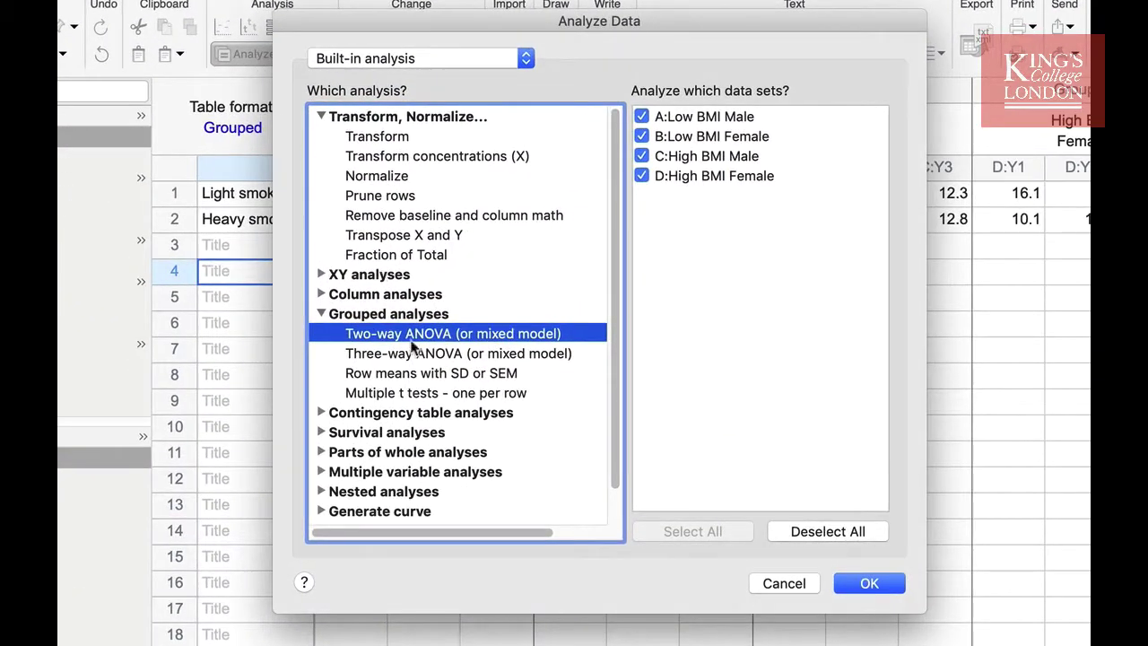
left_click(418, 355)
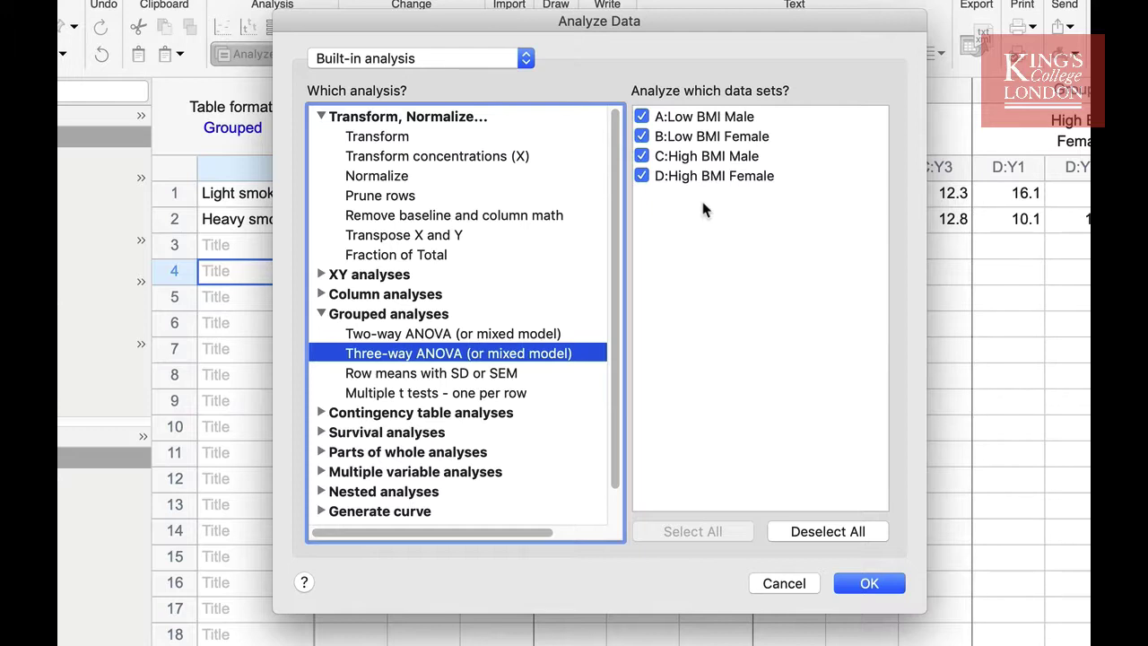
left_click(870, 584)
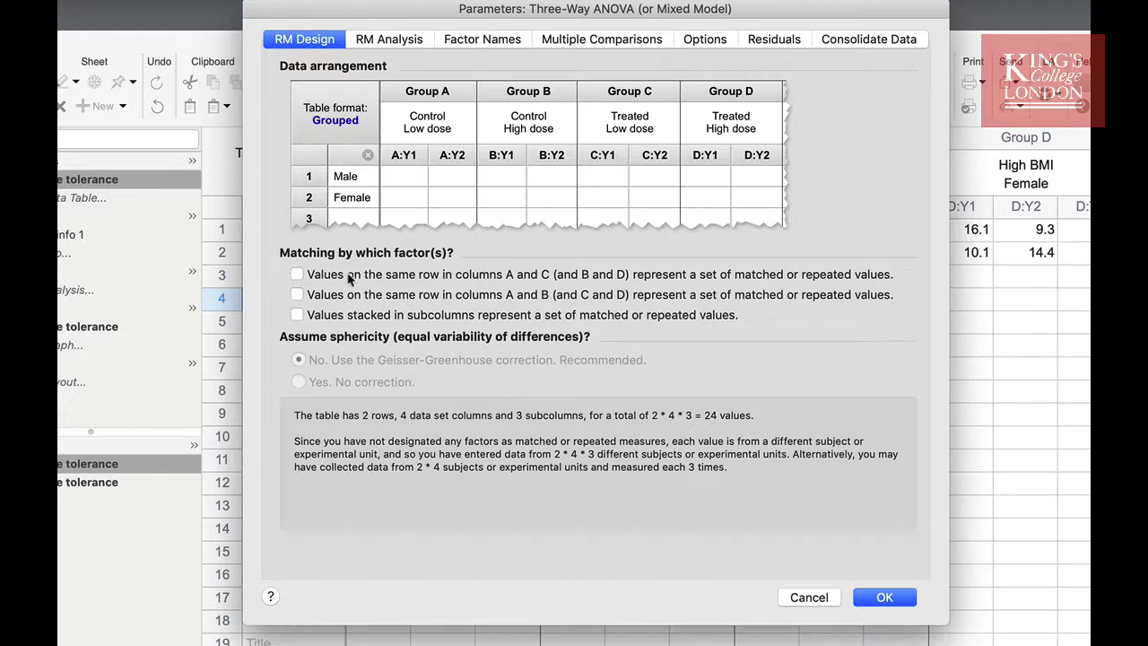
Step: Try the A/C, A/B and subcolumn matching options, then leave all repeated-measures matching off
left_click(351, 280)
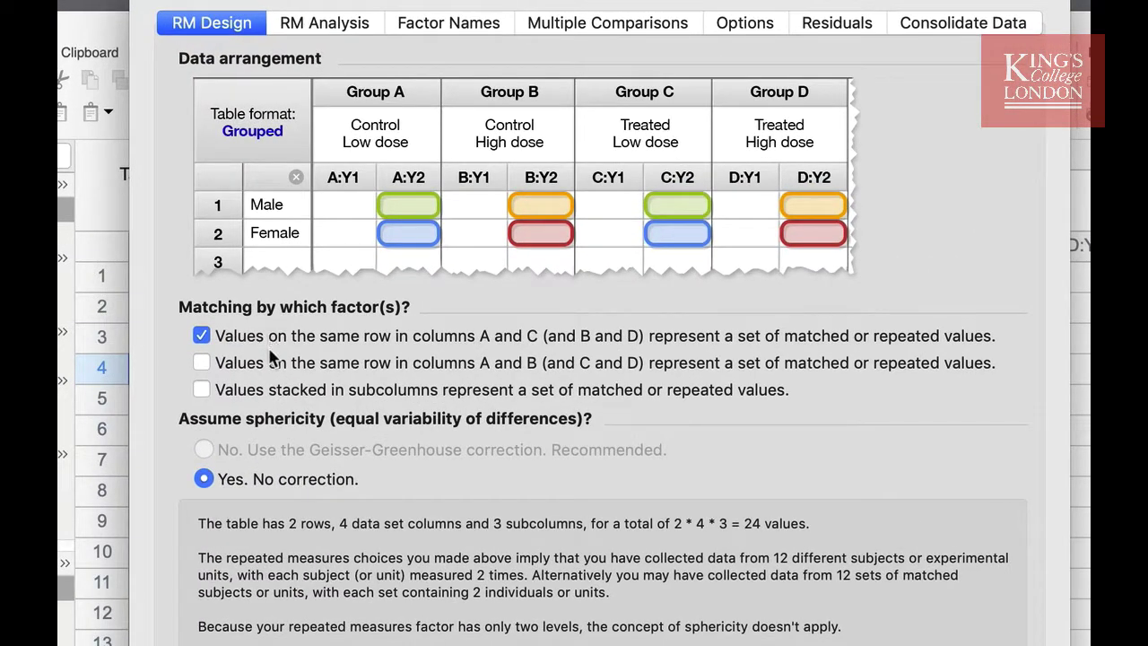
left_click(272, 364)
left_click(267, 337)
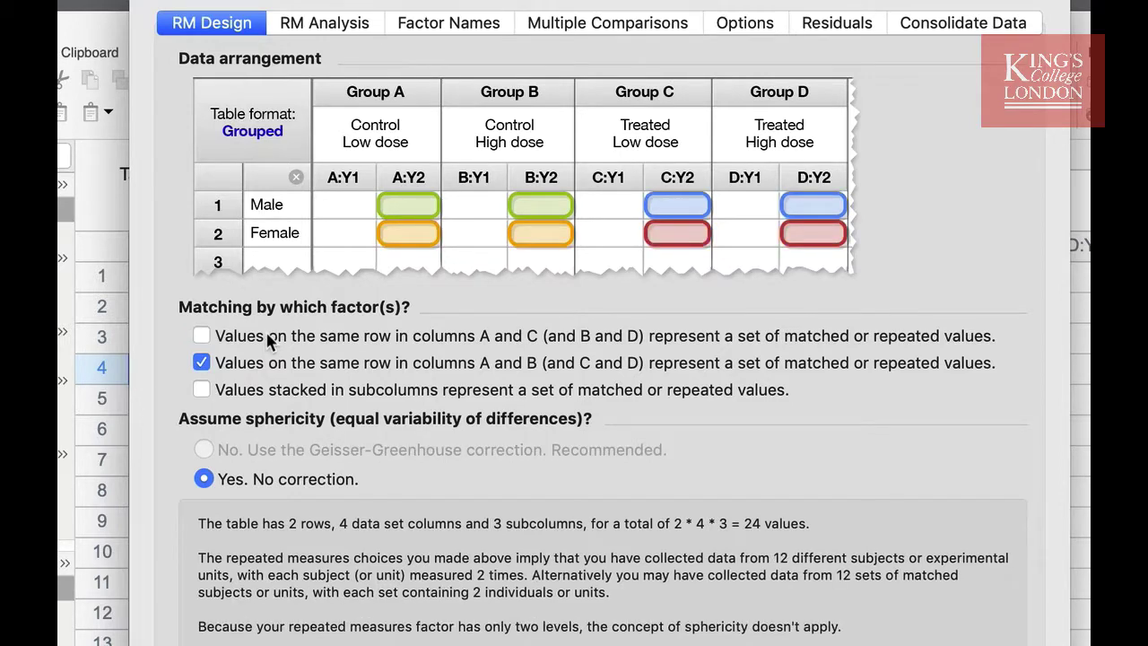
left_click(261, 363)
left_click(265, 396)
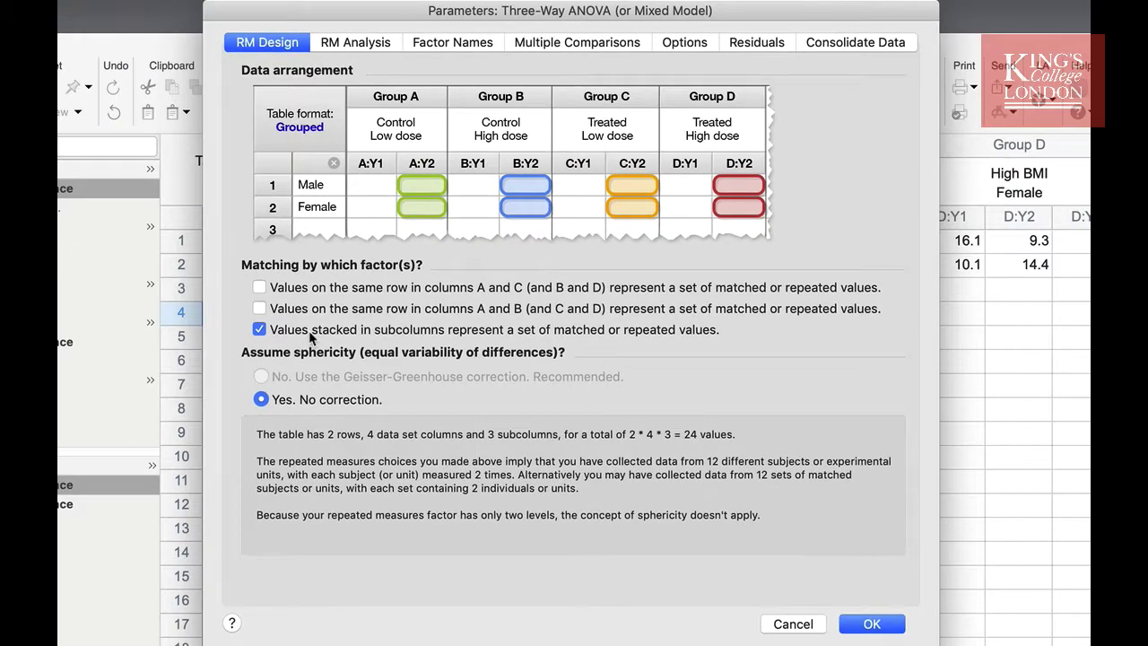
left_click(309, 330)
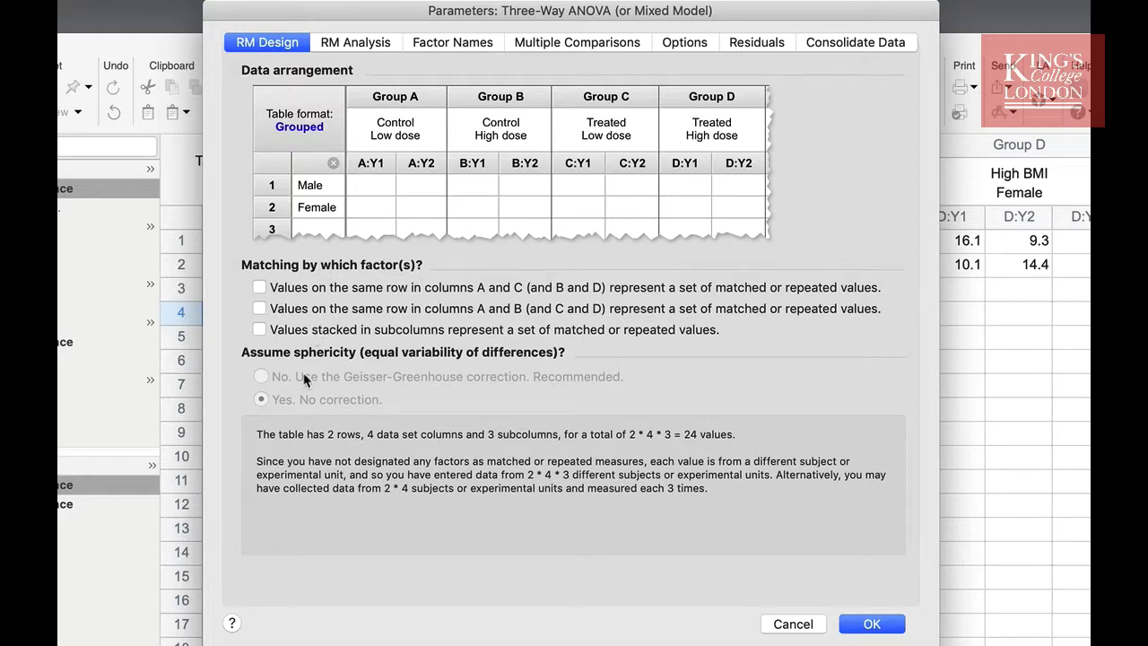
Step: View the RM Analysis settings, whose method choices are unavailable without repeated measures
left_click(352, 44)
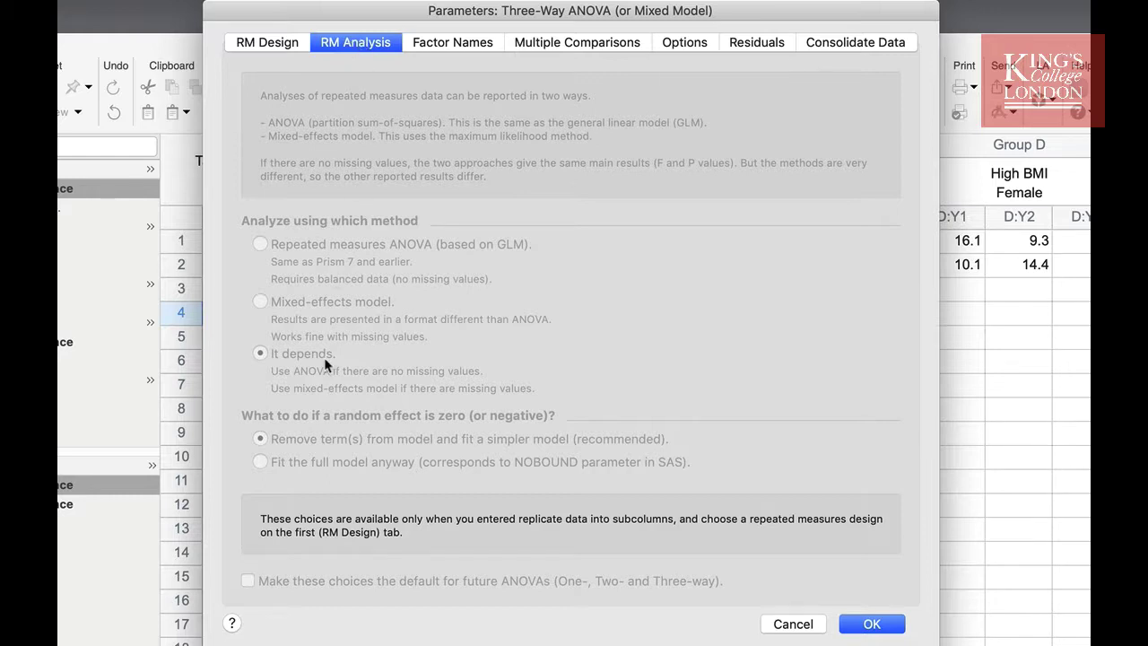
Step: Rename the three factors 'Low vs High BMI', 'Male vs Female' and 'Low vs High smoking'
left_click(465, 46)
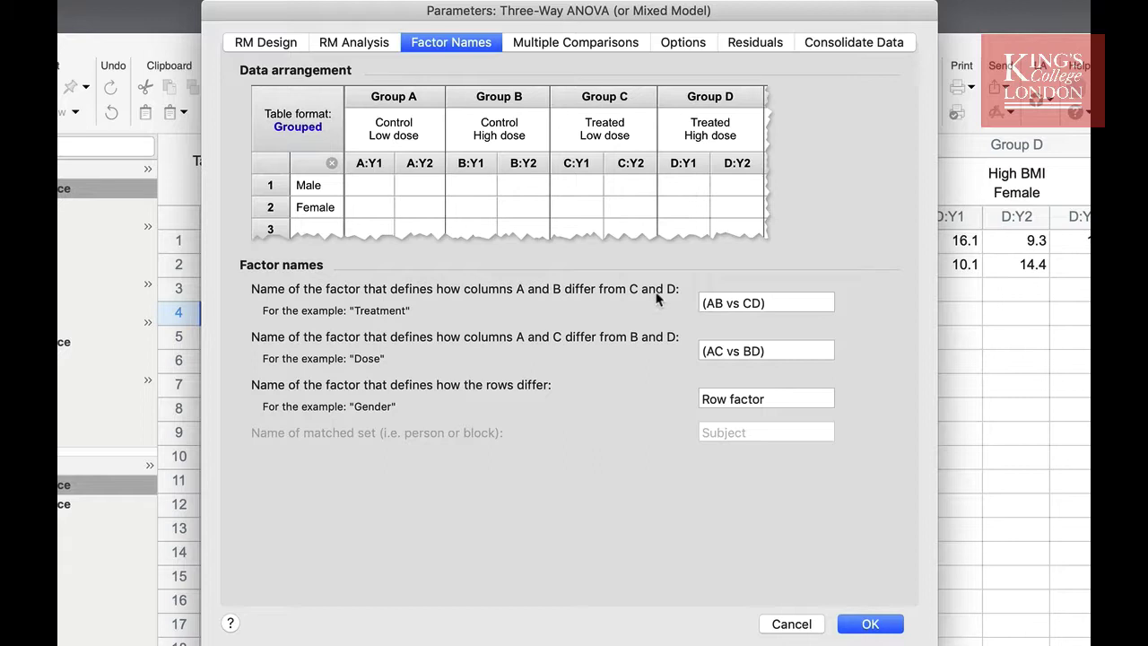
left_click(782, 301)
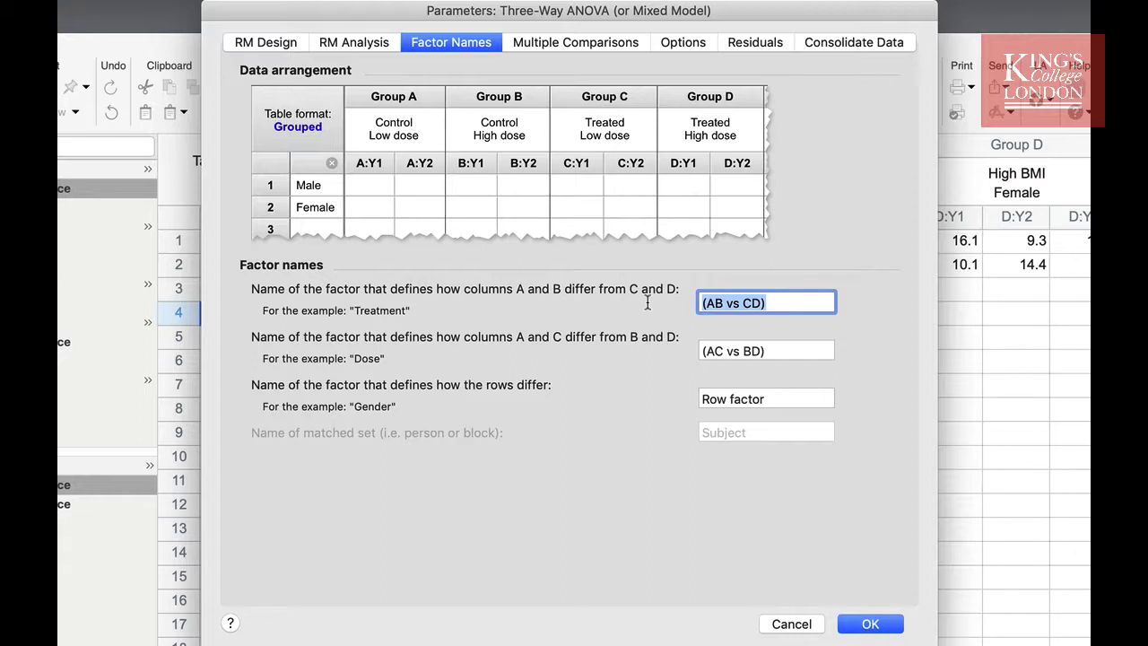
type("Low vs High BMI")
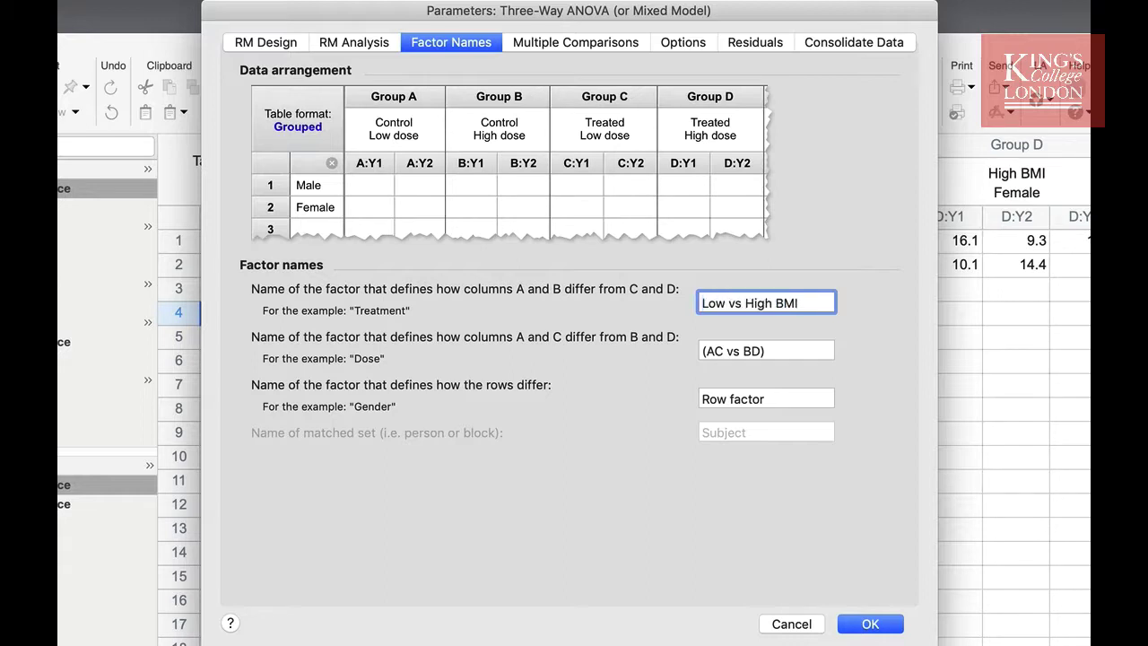
left_click(778, 351)
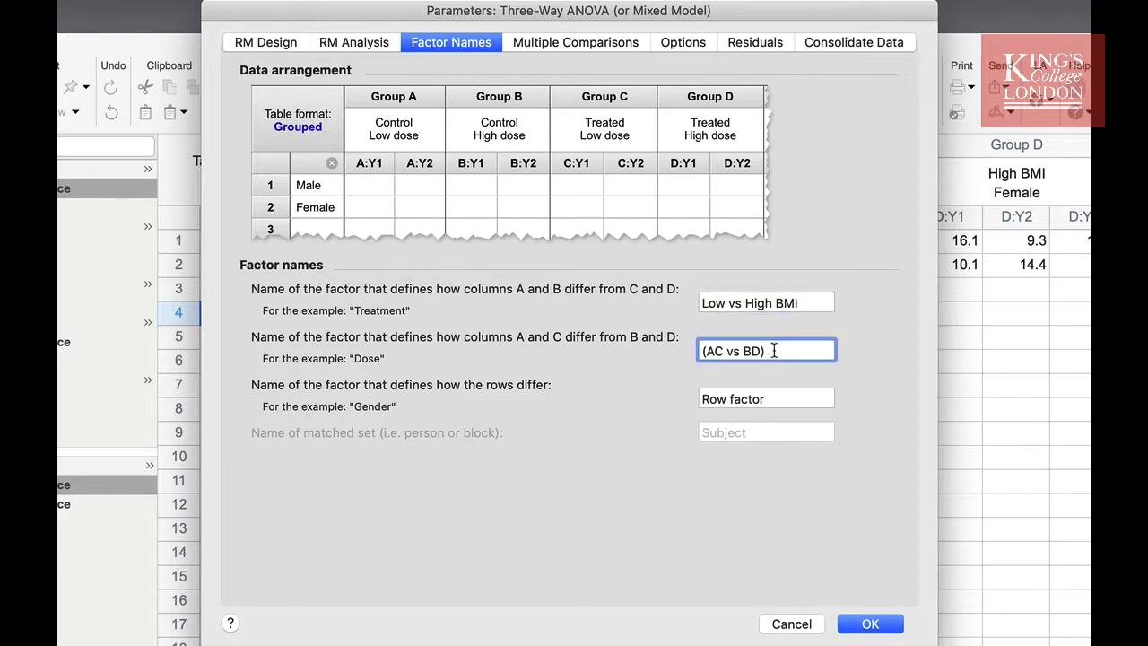
left_click_drag(775, 351, 649, 350)
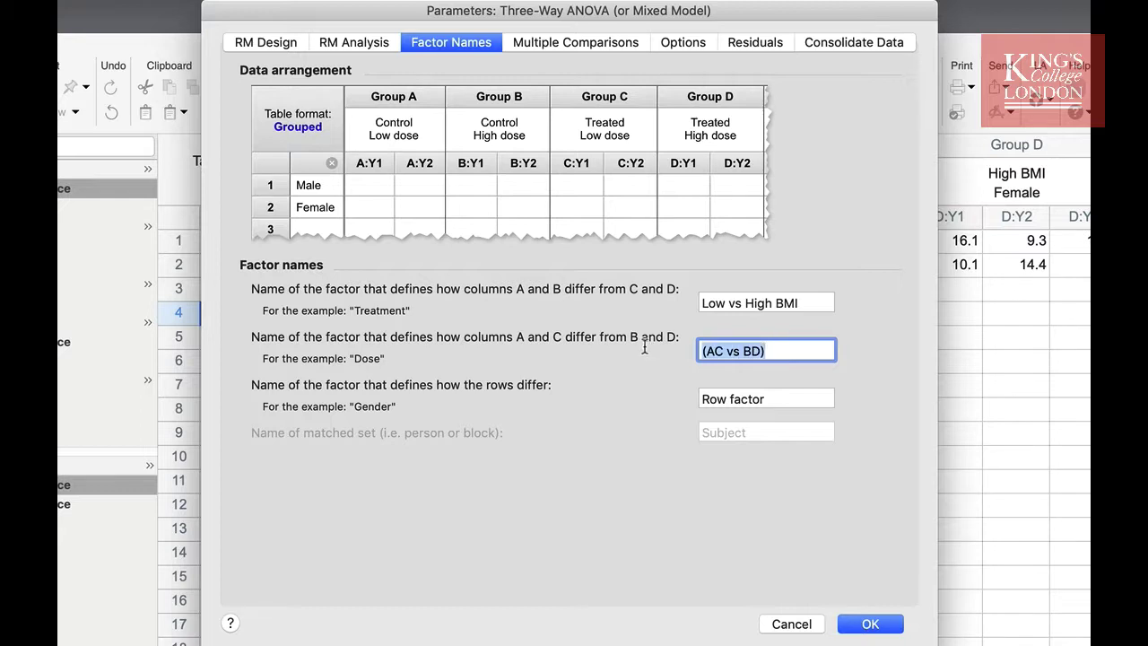
type("Male vs Female")
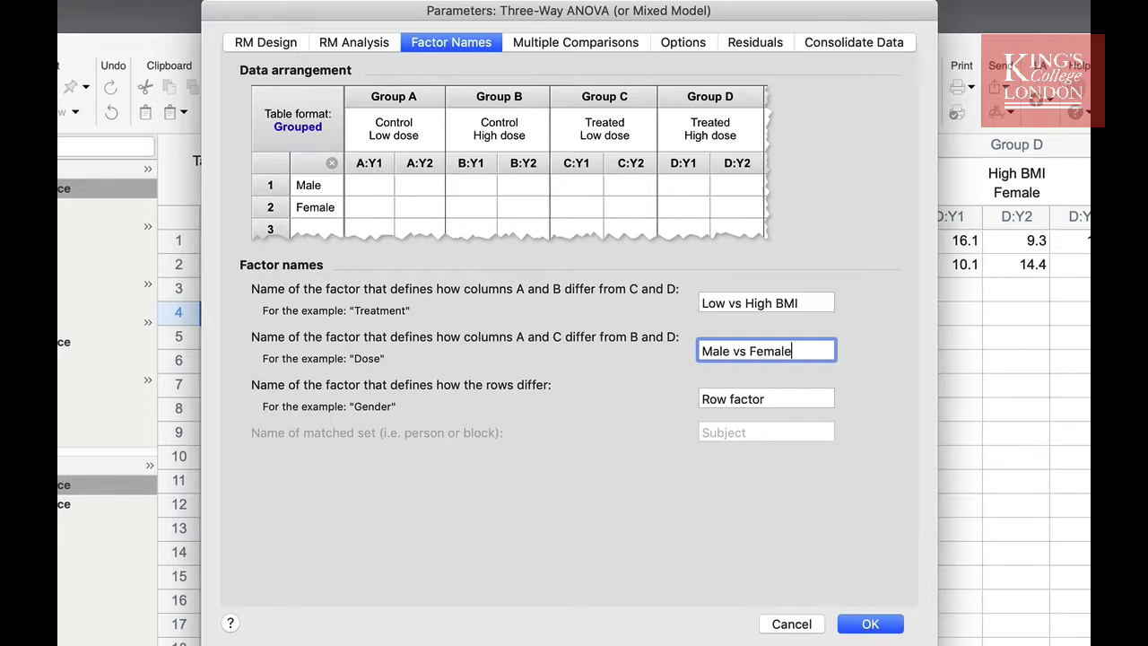
left_click(773, 400)
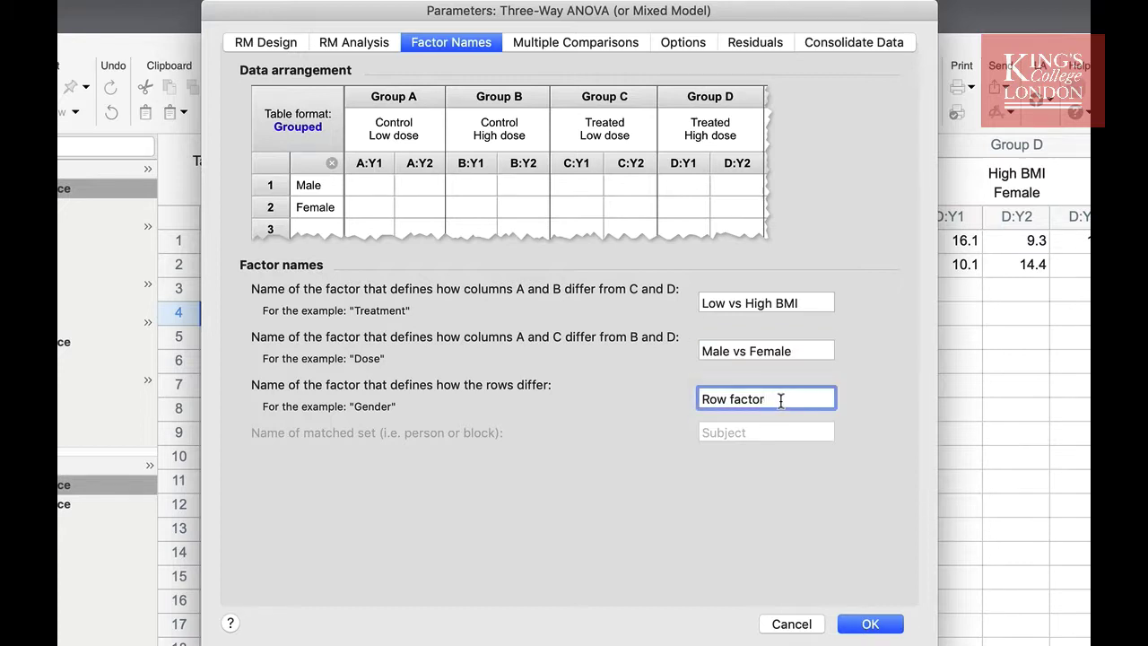
left_click_drag(781, 401, 696, 400)
type("Low vs Hight")
key("BackSpace")
type("smoking")
Step: On Multiple Comparisons, compare each row-1 cell mean with the cell mean just below it
left_click(578, 47)
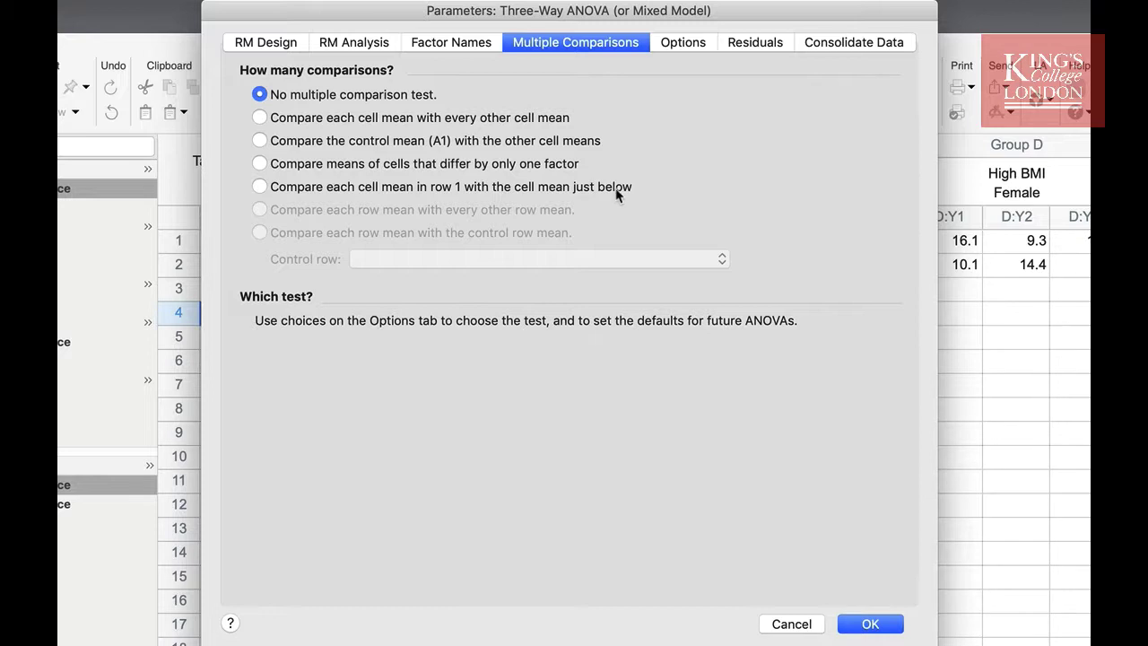
left_click(615, 195)
Step: Keep Sidak as the comparisons test and tick 'Show cell/row/column/grand means'
left_click(682, 44)
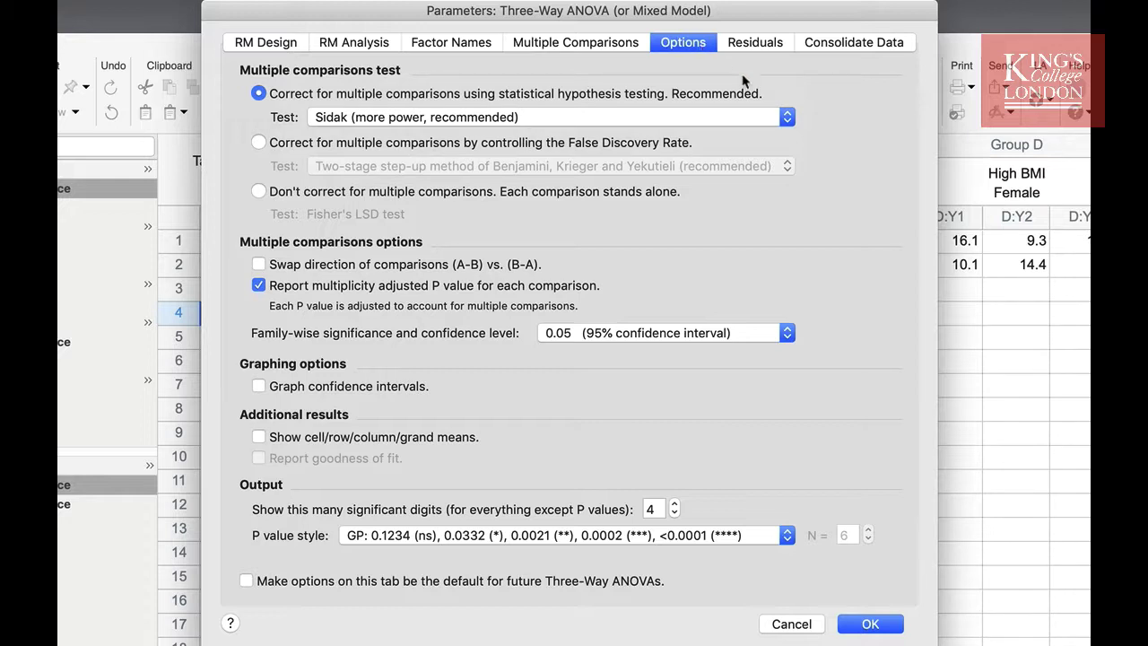
left_click(785, 119)
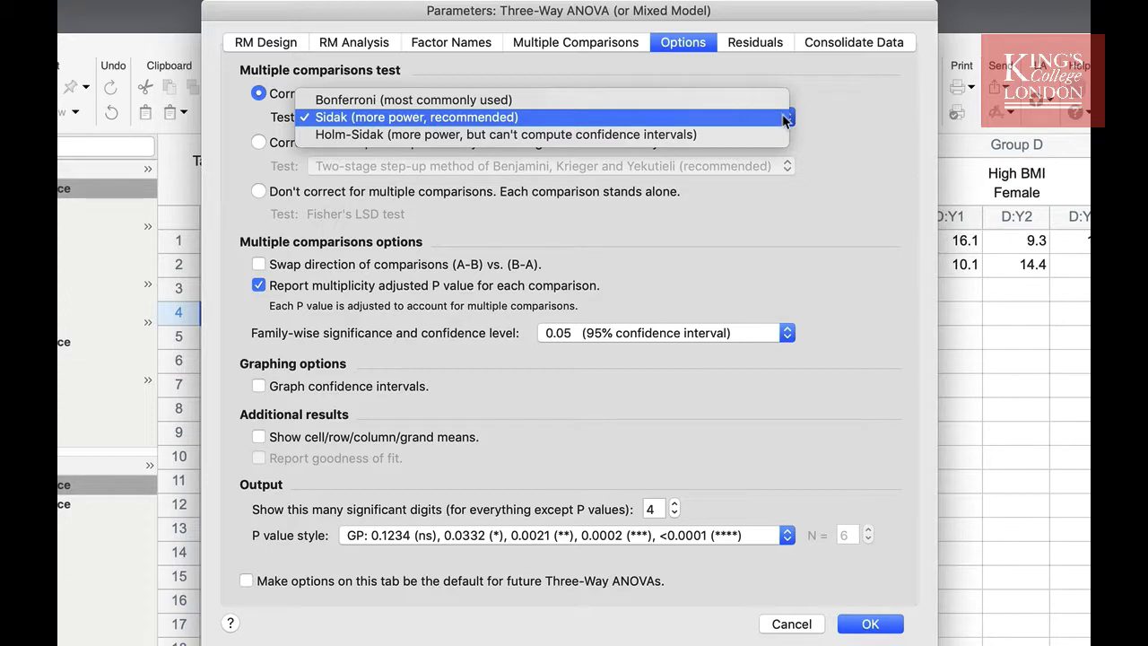
left_click(477, 118)
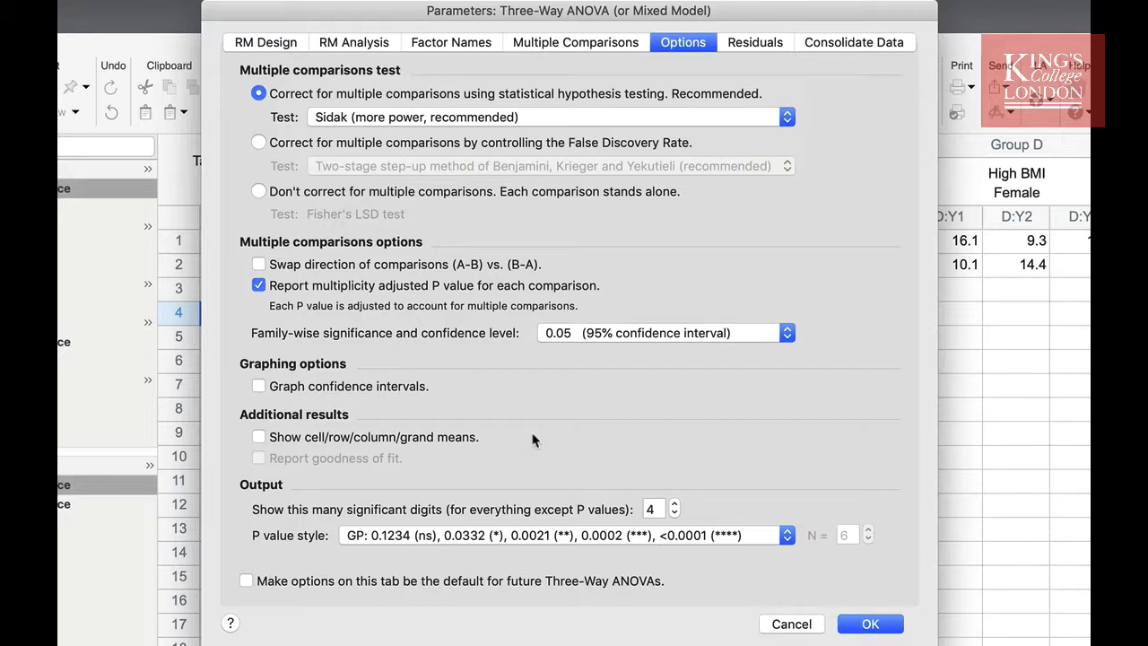
left_click(265, 436)
Step: Preview the A+B/C+D and A+C/B+D combine options, then keep 'Don't create a new consolidated table'
left_click(761, 43)
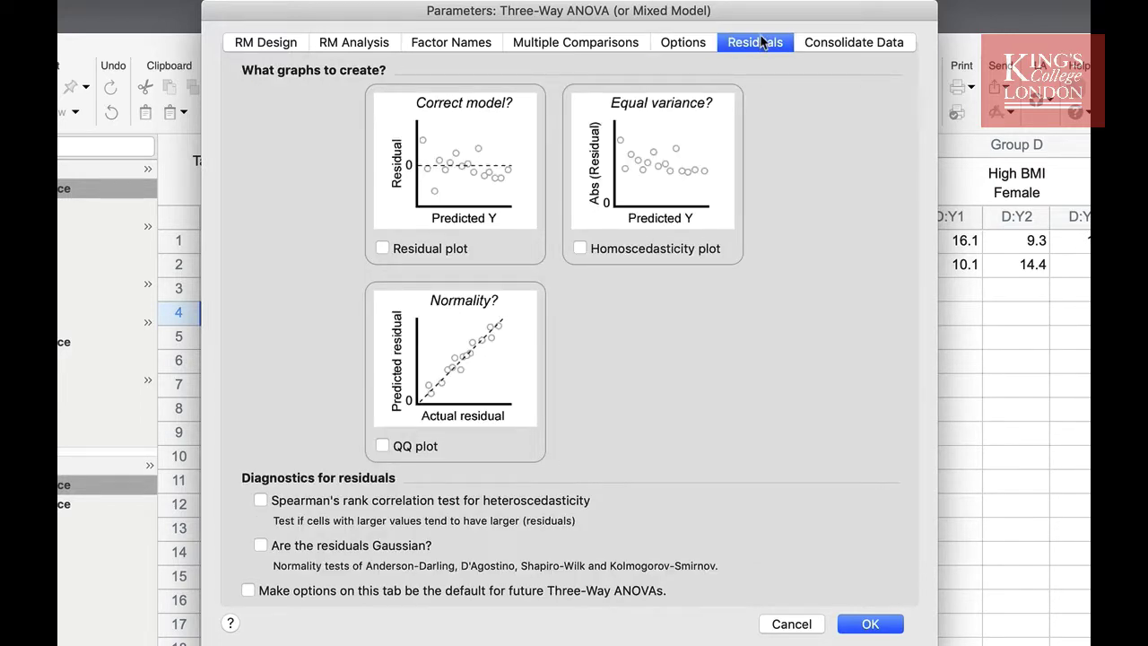
left_click(839, 43)
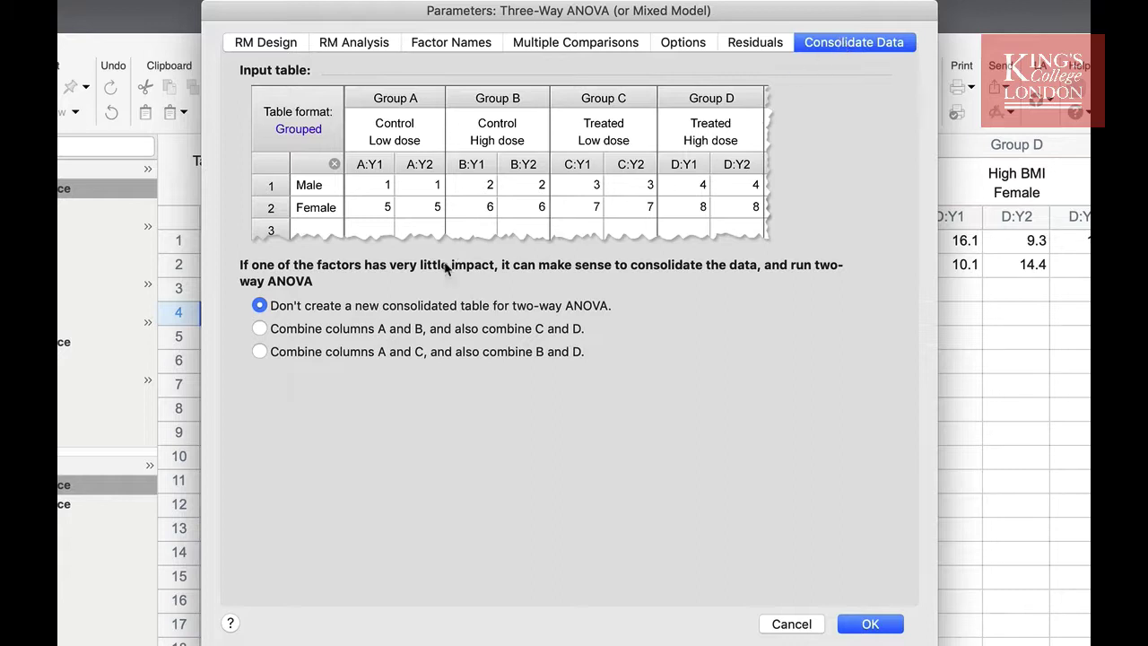
left_click(421, 336)
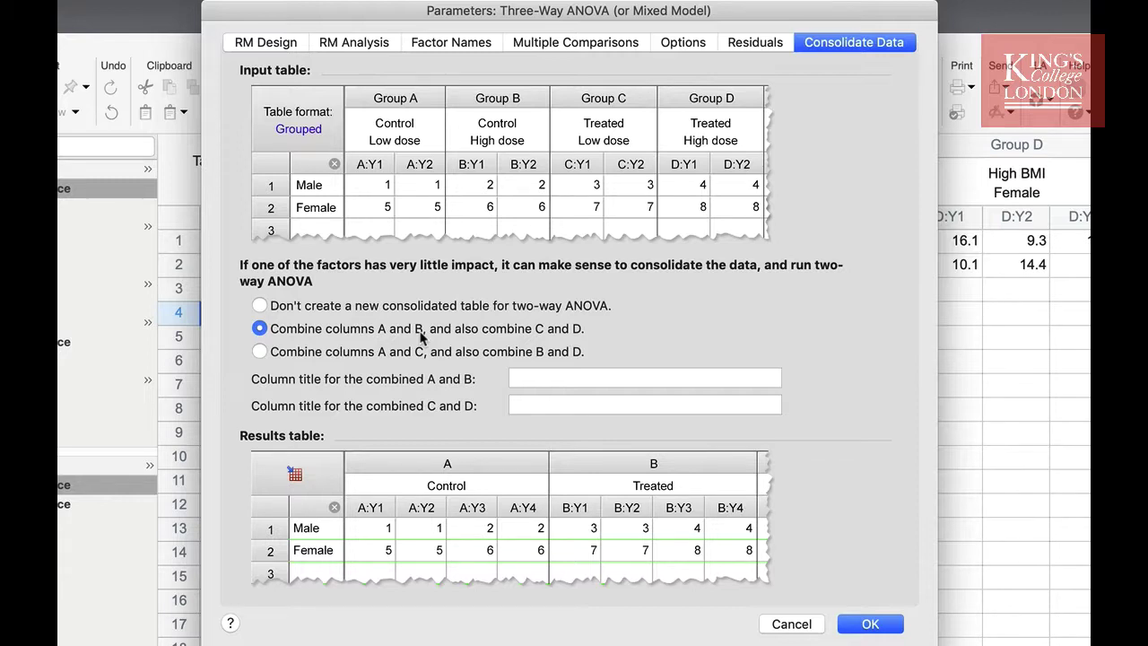
left_click(427, 357)
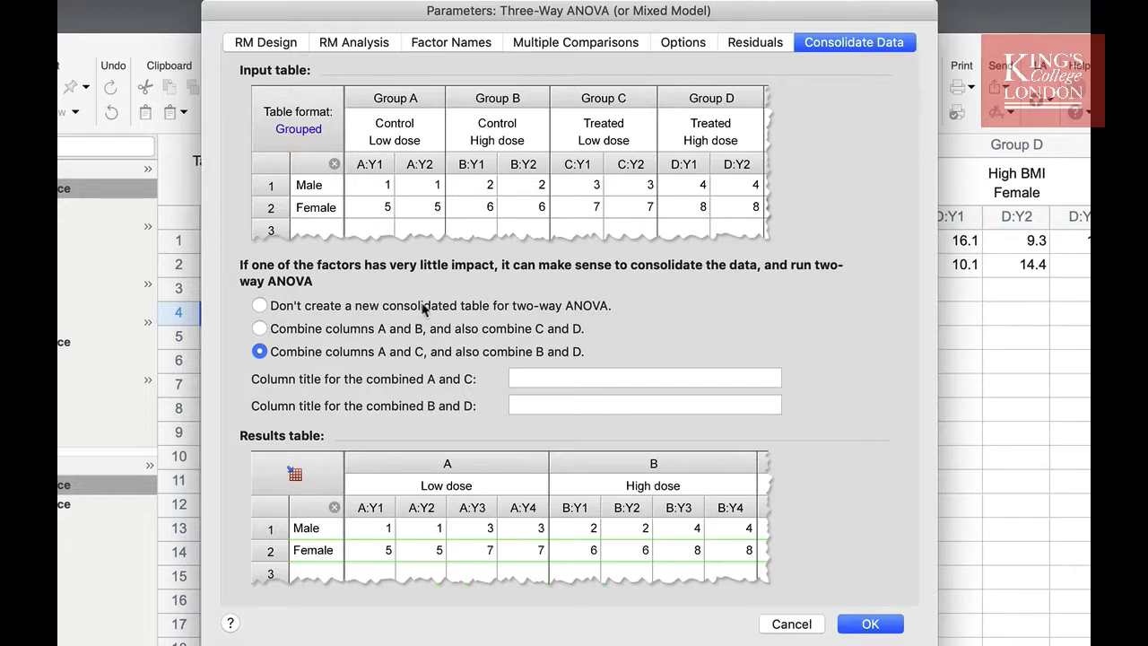
left_click(424, 307)
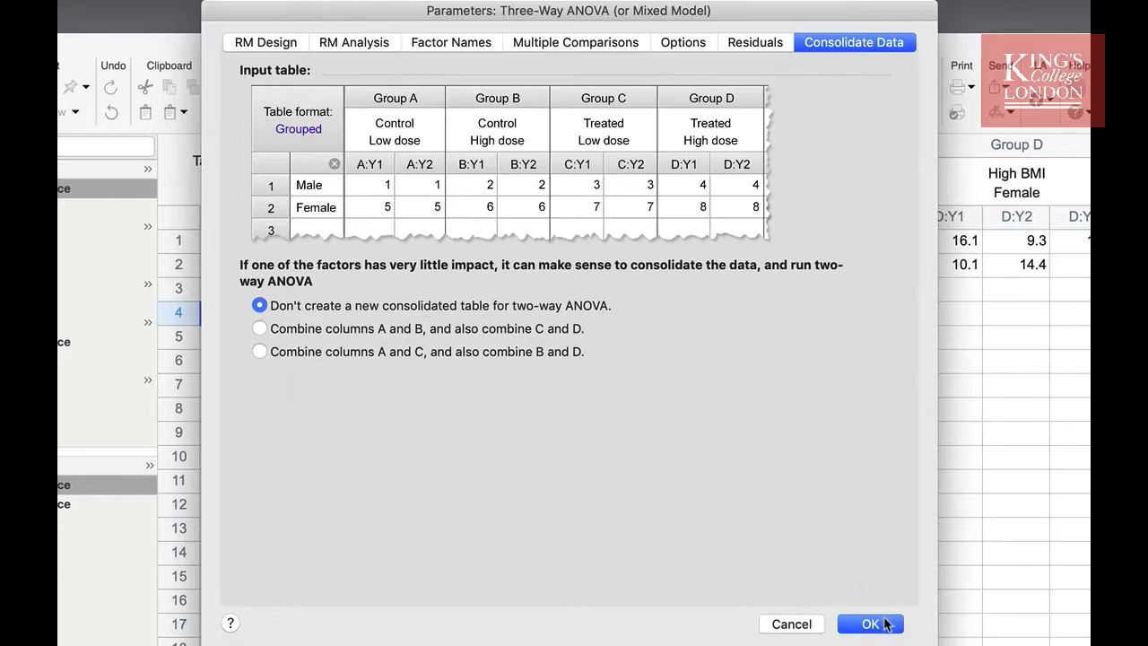
Step: Confirm the analysis and select the sources-of-variation rows with their significance results
left_click(871, 624)
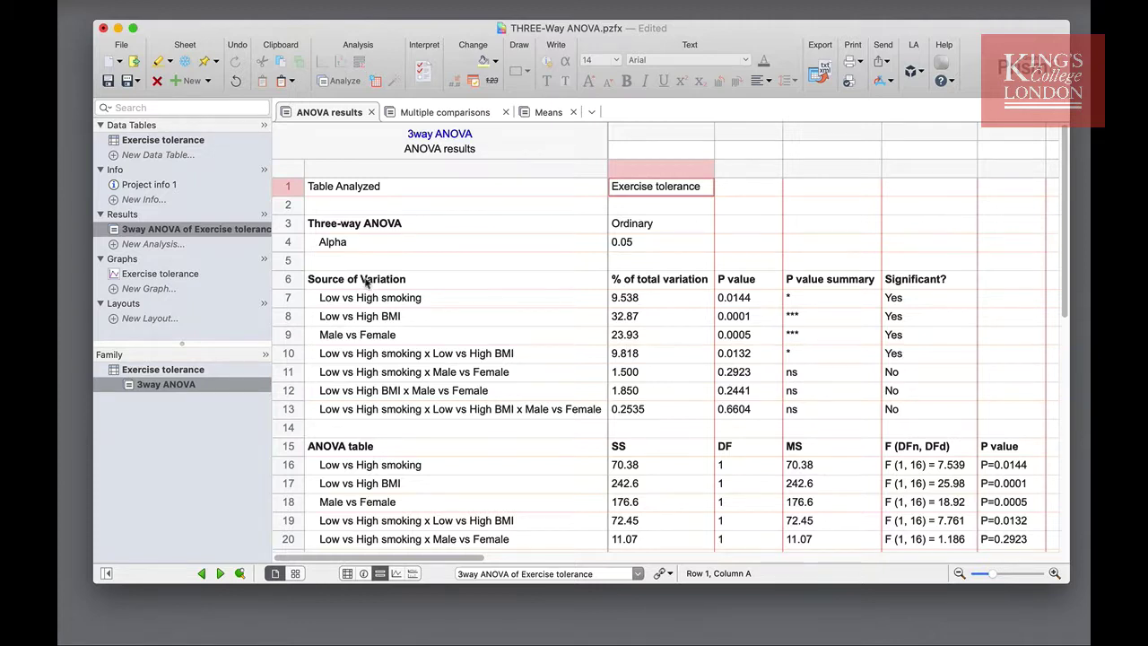
left_click_drag(368, 279, 905, 409)
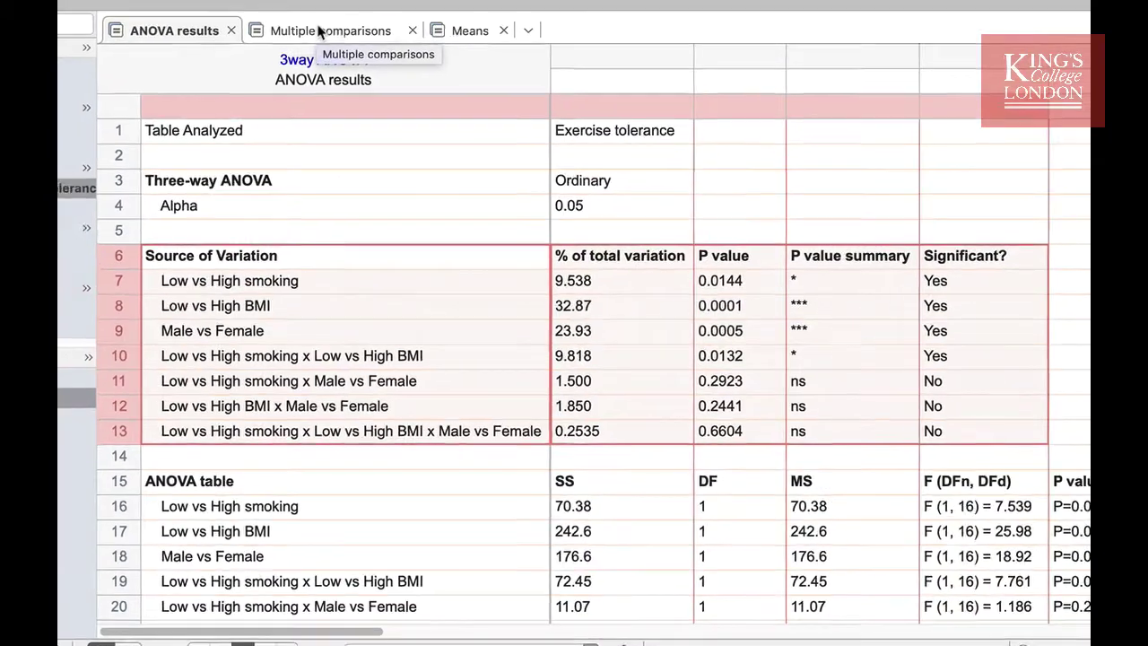
Step: On the Multiple comparisons results, narrow the label column and select the Sidak's test block
left_click(299, 18)
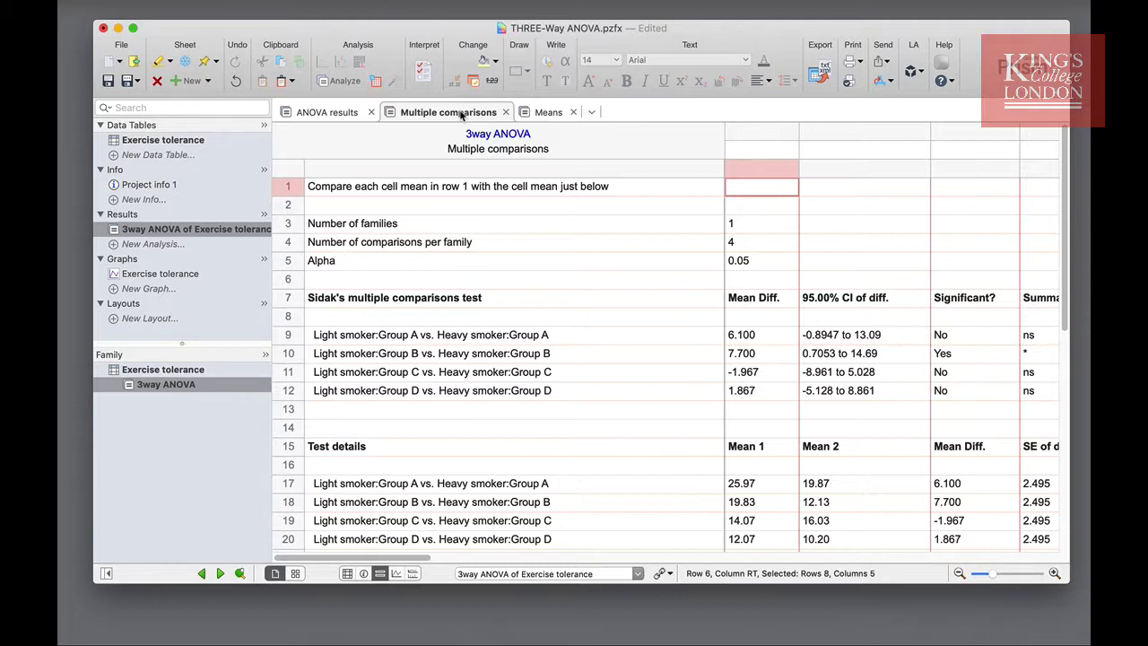
left_click_drag(725, 136, 610, 147)
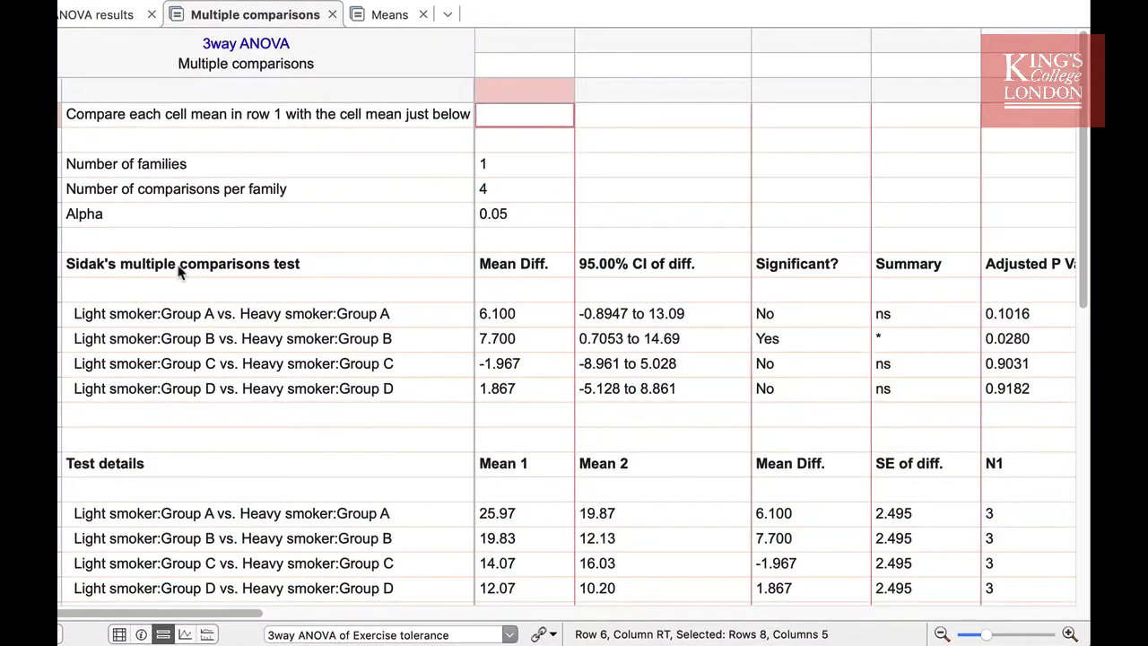
left_click_drag(396, 300, 1017, 395)
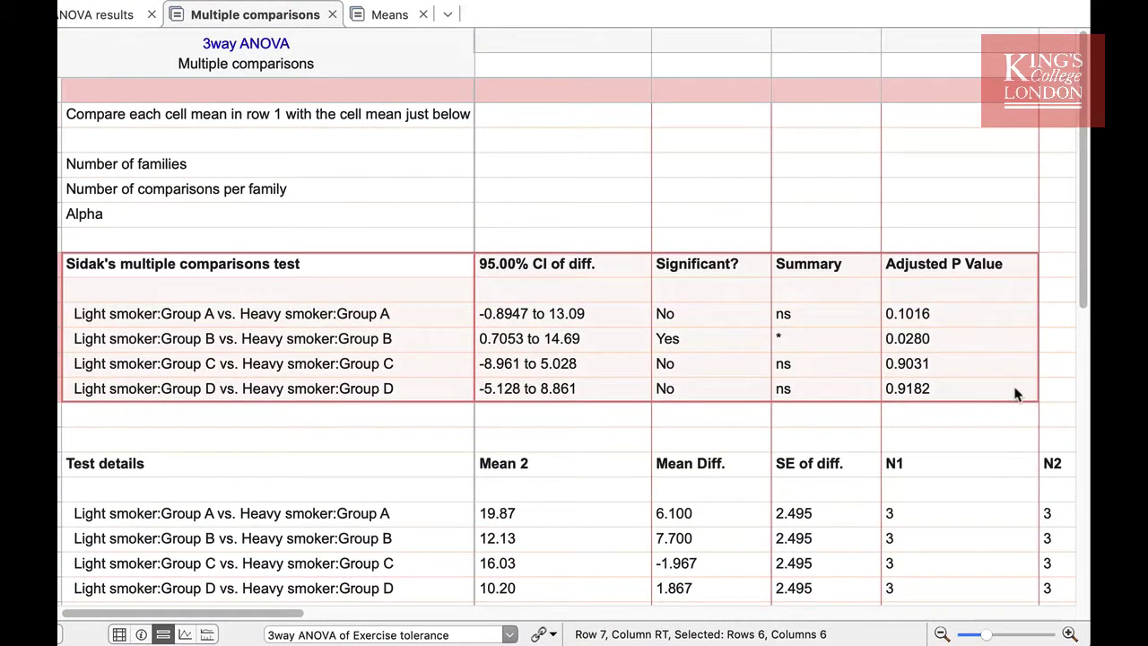
left_click_drag(276, 613, 215, 612)
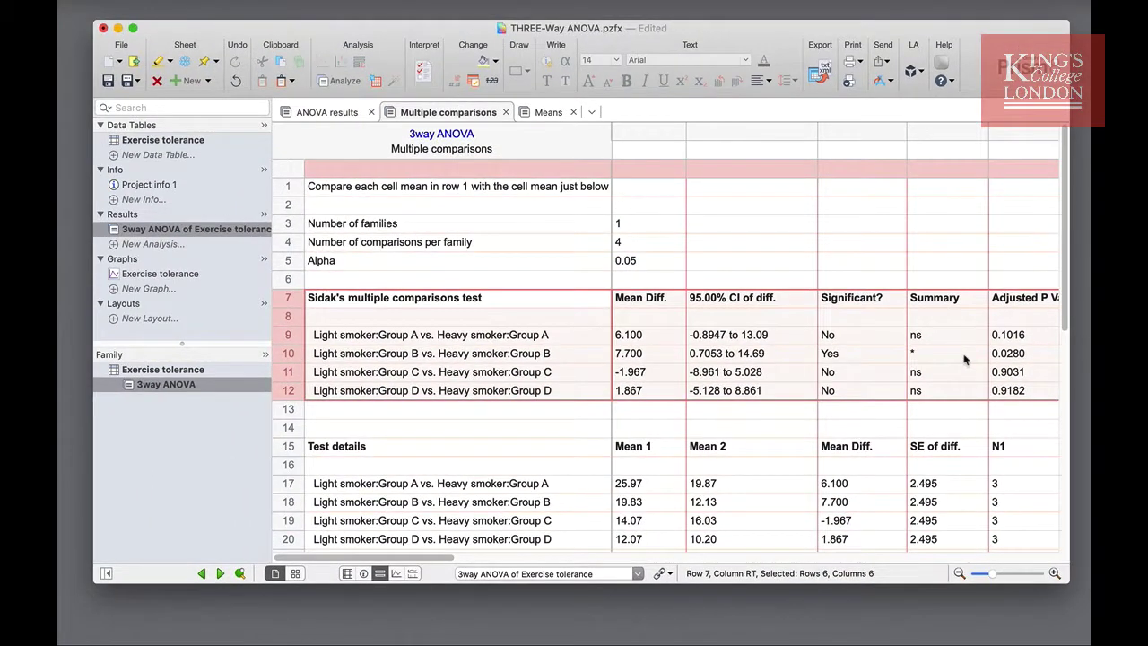
left_click(193, 144)
left_click(193, 143)
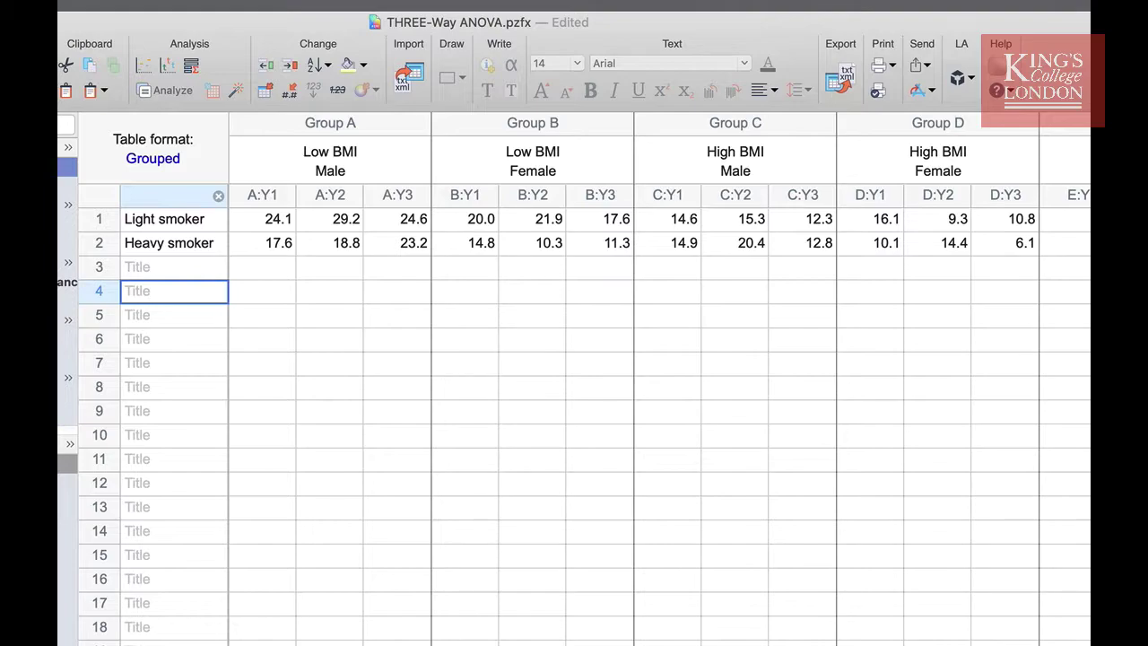
left_click(67, 282)
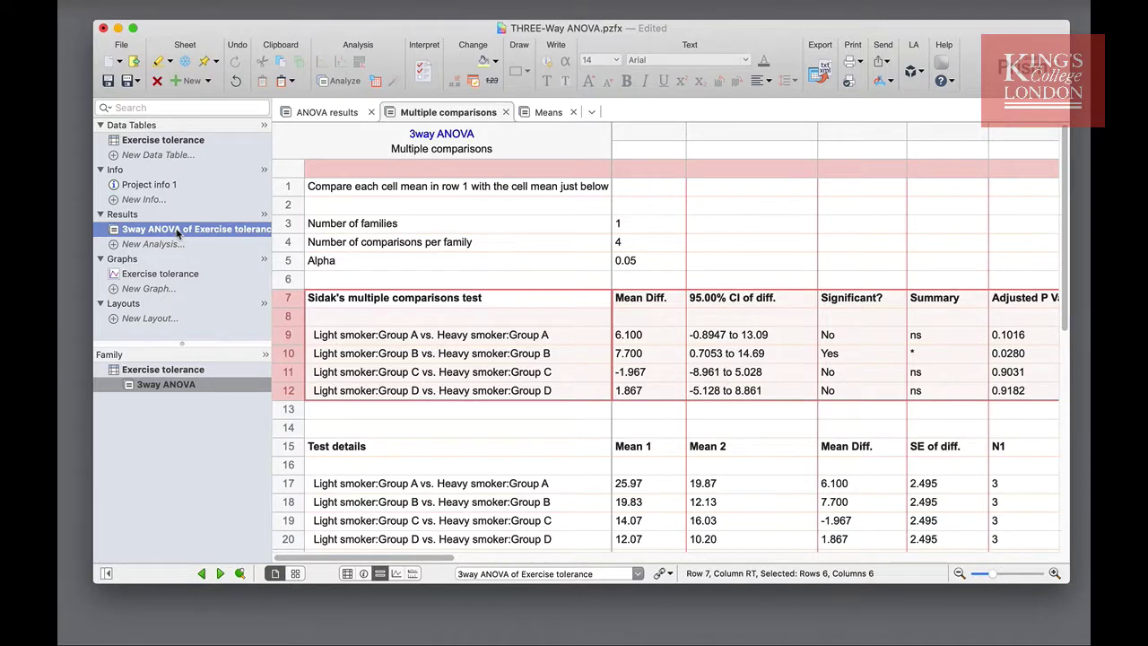
Step: Show the Means results, including light-smoker cell means 25.97, 19.83, 14.07 and 12.07
left_click(548, 114)
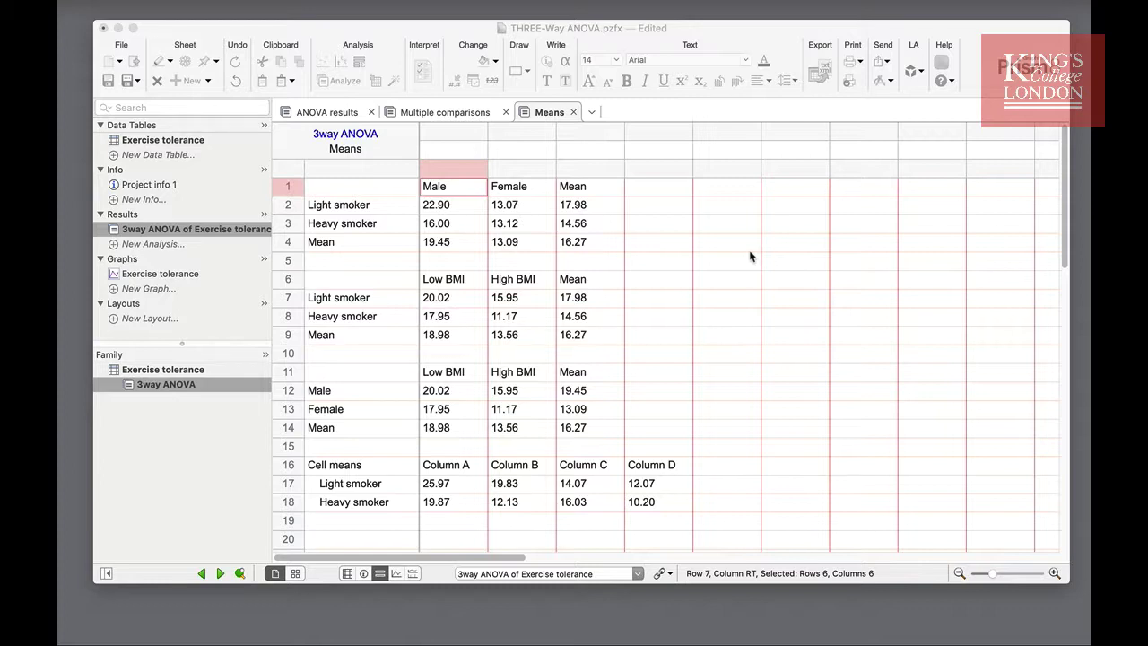
Step: Revisit the Exercise tolerance data table, then display the Exercise Capacity bar graph
left_click(171, 141)
left_click(171, 142)
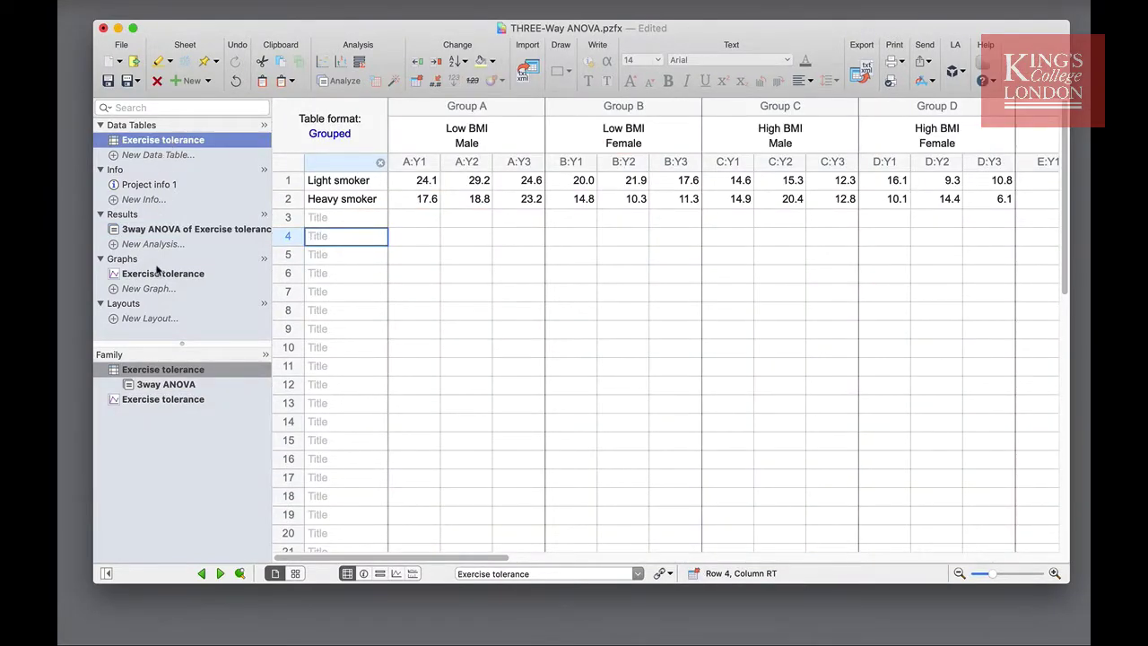
left_click(161, 277)
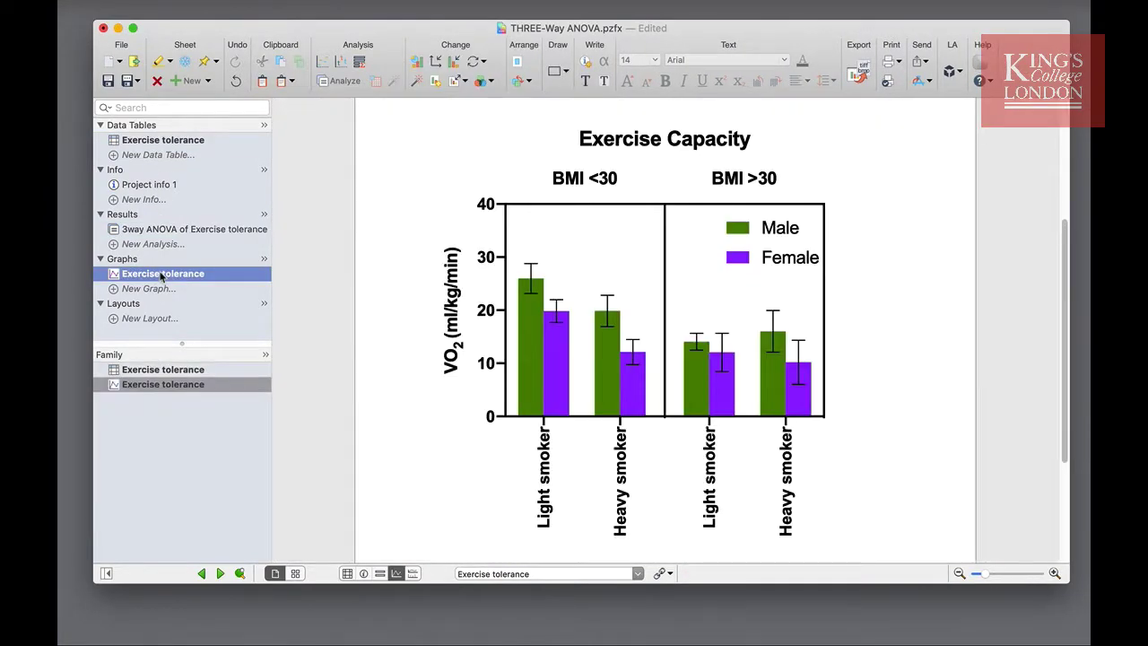